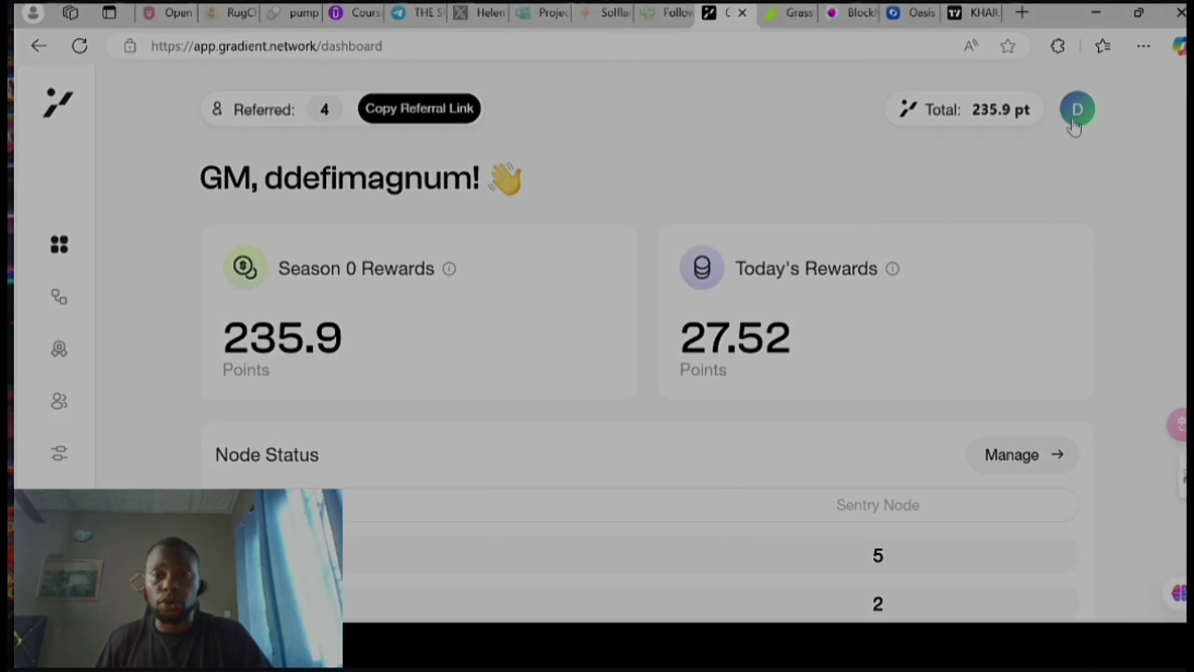
Log out of the Gradient account from Settings and confirm the logout
{"action": "left_click", "coordinate": [1074, 118]}
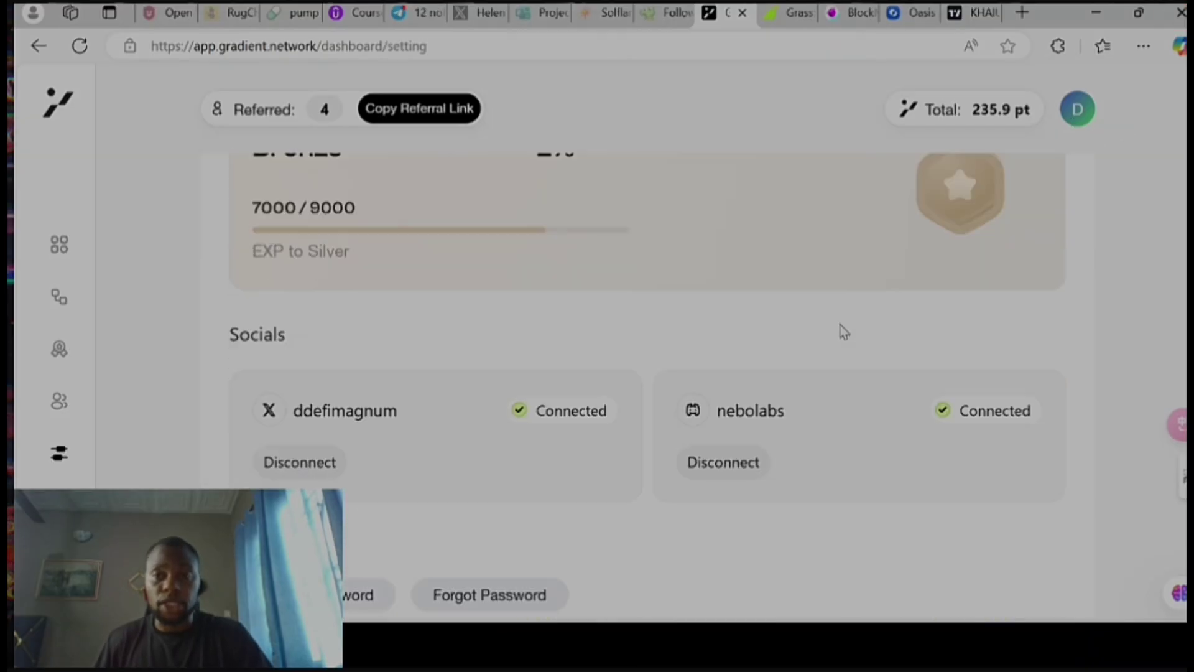
{"action": "left_click", "coordinate": [1026, 231]}
{"action": "left_click", "coordinate": [661, 416]}
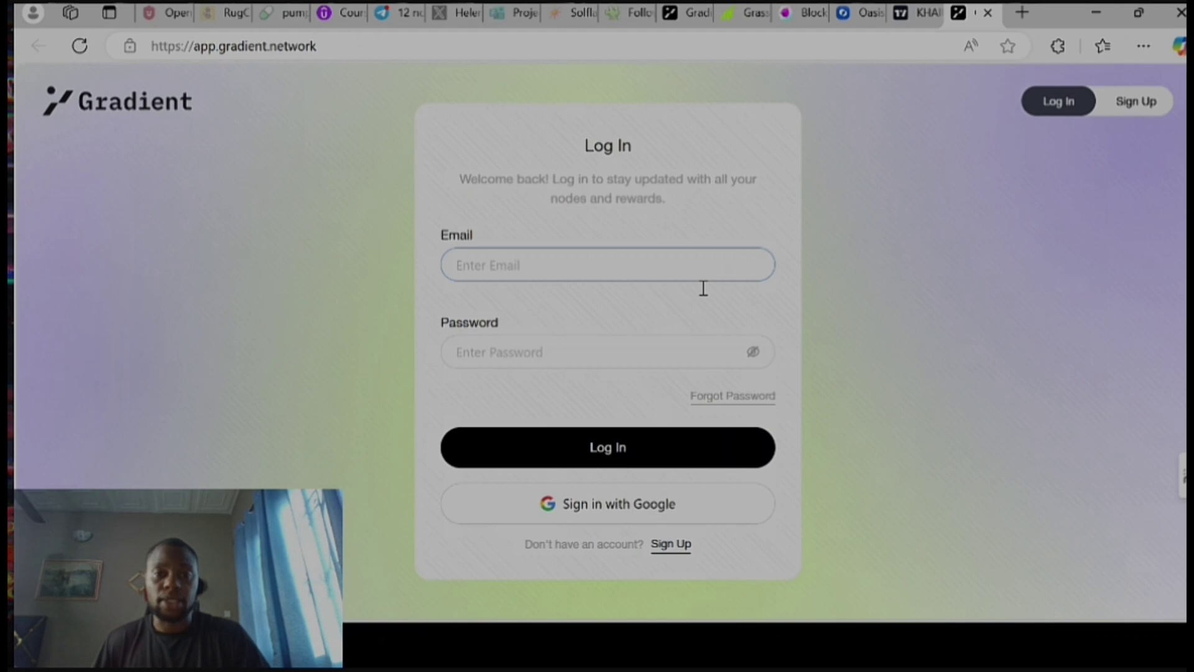
Log back in and check Node Status: five sentry nodes, one connected, 236.16 season points
{"action": "left_click", "coordinate": [659, 454]}
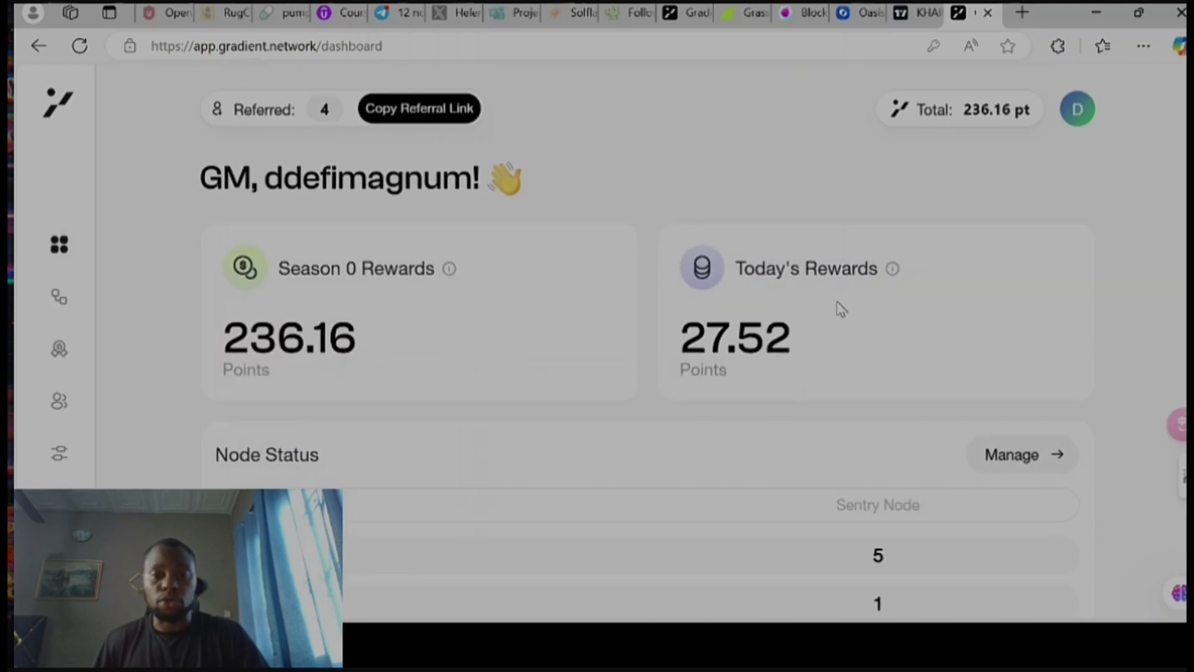
{"action": "scroll", "coordinate": [841, 309], "scroll_direction": "down", "scroll_amount": 2}
{"action": "scroll", "coordinate": [852, 330], "scroll_direction": "down", "scroll_amount": 2}
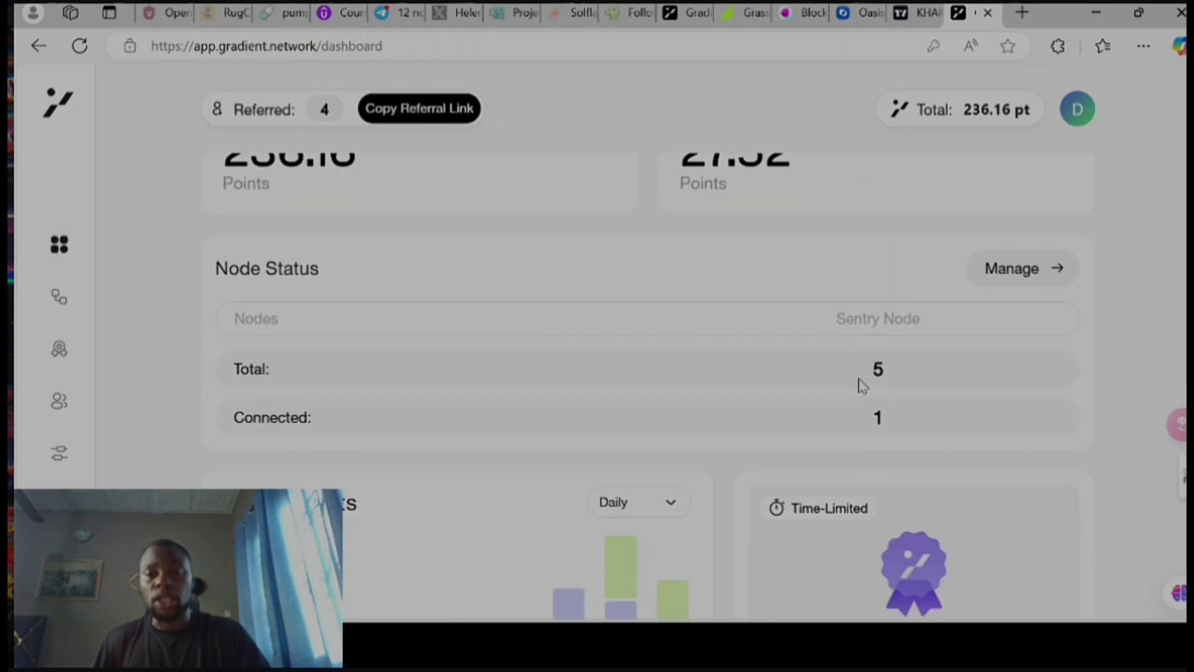
{"action": "left_click", "coordinate": [1039, 280]}
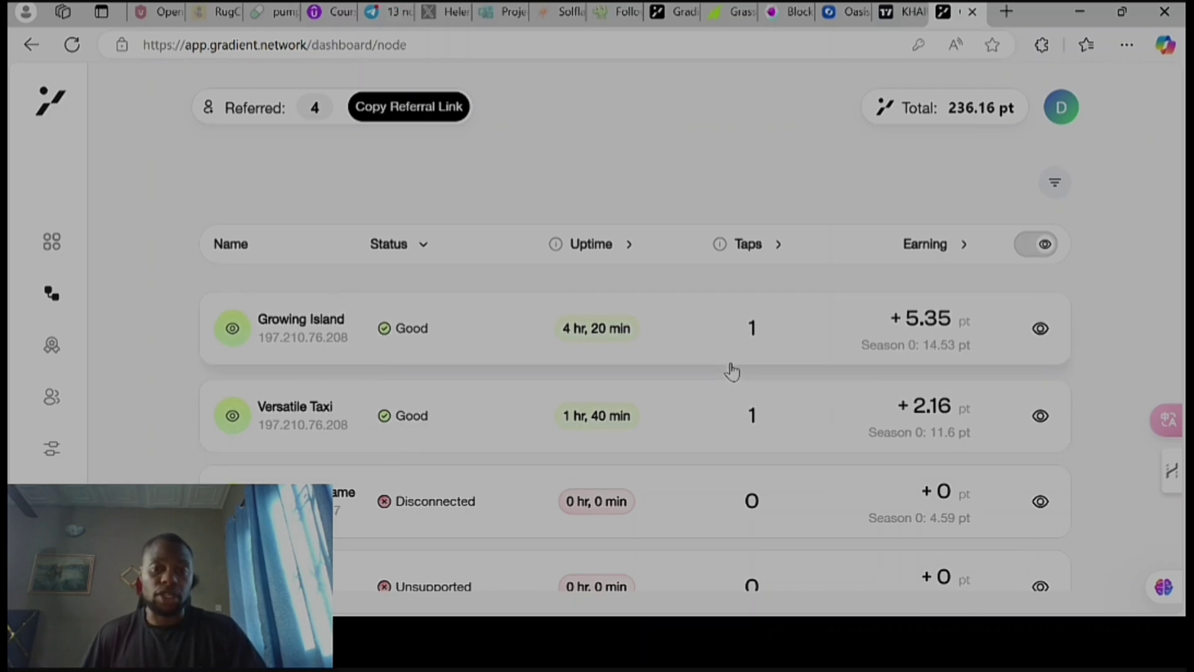
Reload the dashboard overview and confirm 2 of 5 sentry nodes connected, 27.52 points today
{"action": "left_click", "coordinate": [53, 249]}
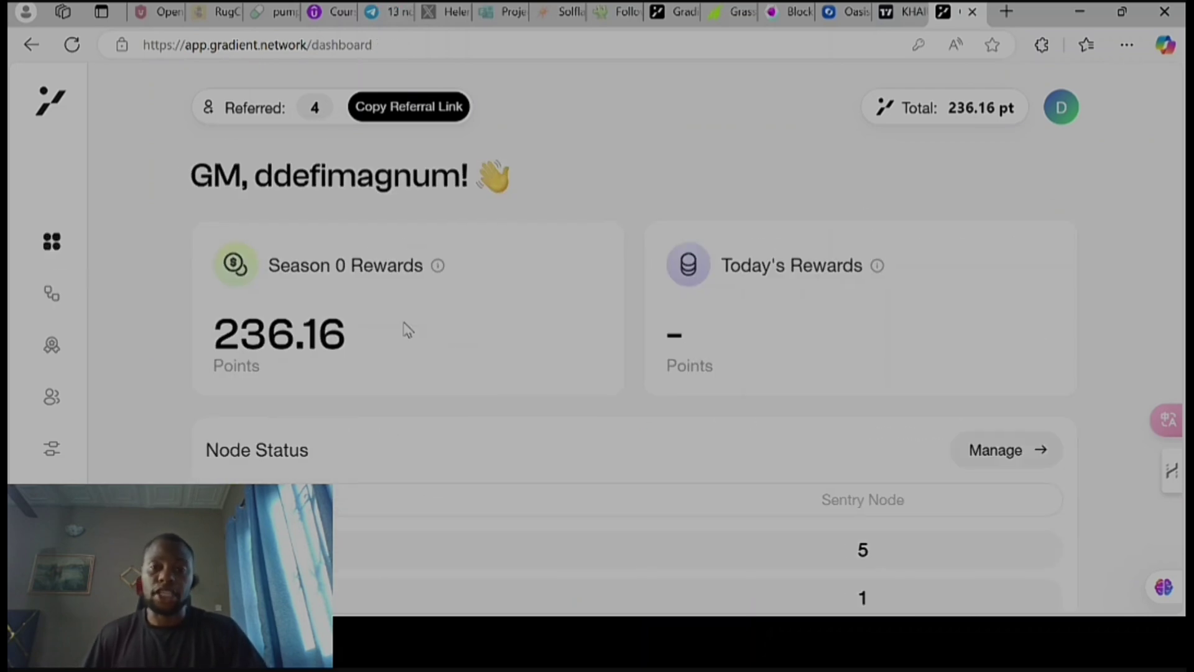
{"action": "left_click", "coordinate": [78, 56]}
{"action": "scroll", "coordinate": [770, 376], "scroll_direction": "down", "scroll_amount": 3}
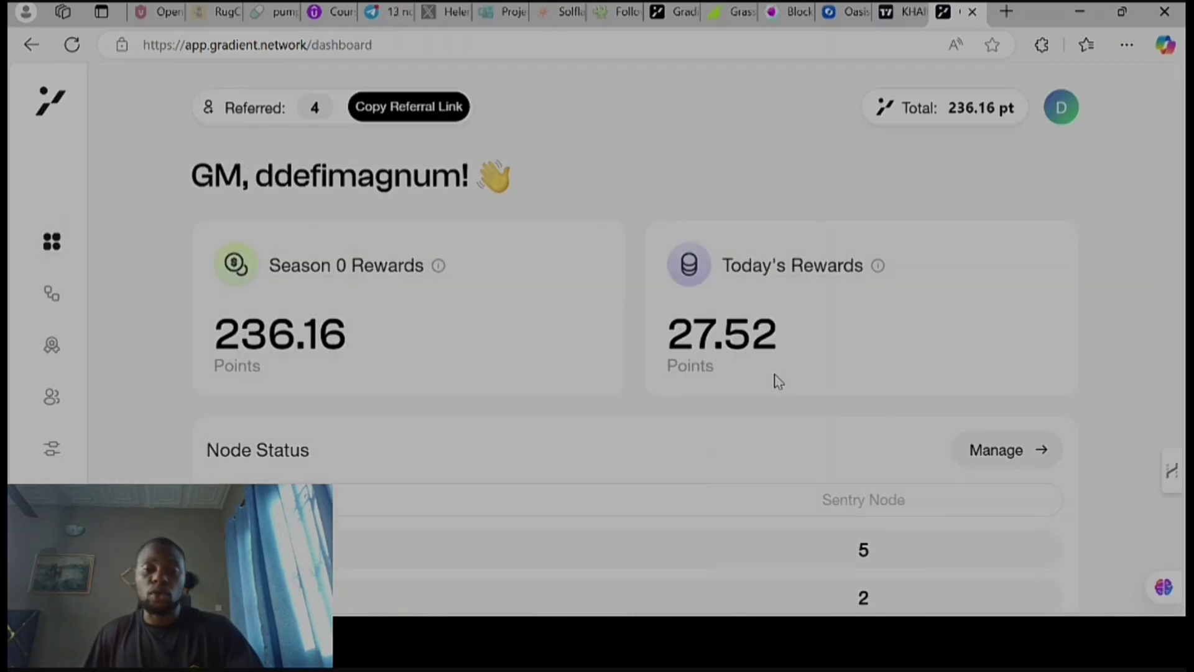
{"action": "scroll", "coordinate": [863, 529], "scroll_direction": "down", "scroll_amount": 2}
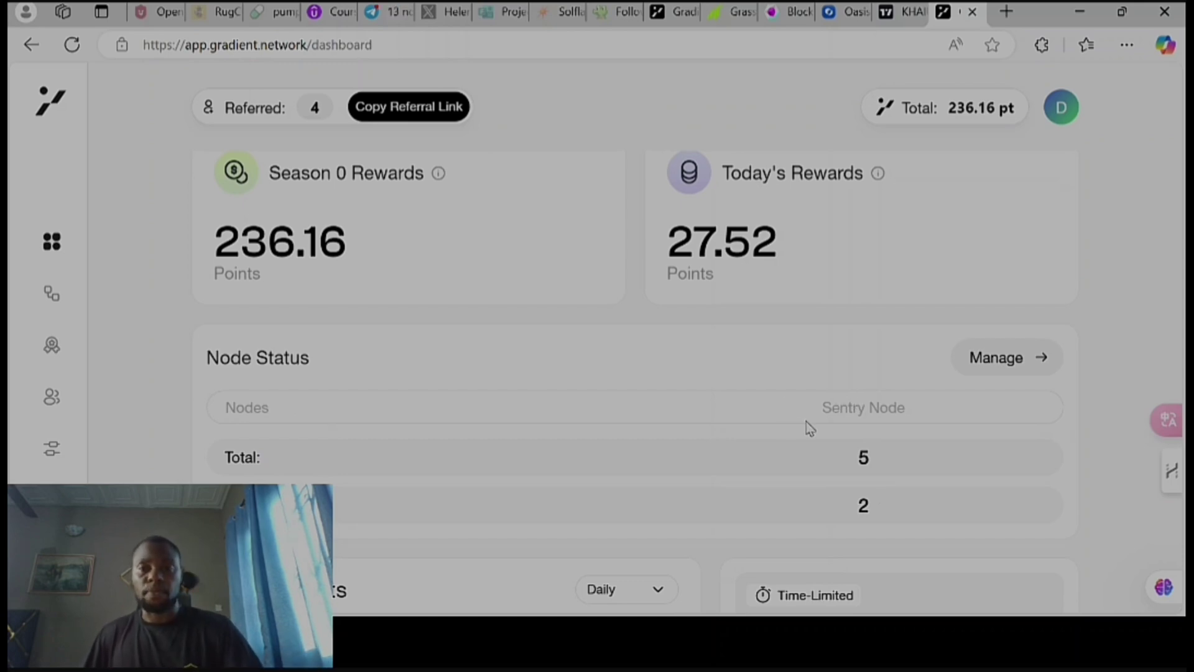
{"action": "scroll", "coordinate": [837, 360], "scroll_direction": "up", "scroll_amount": 2}
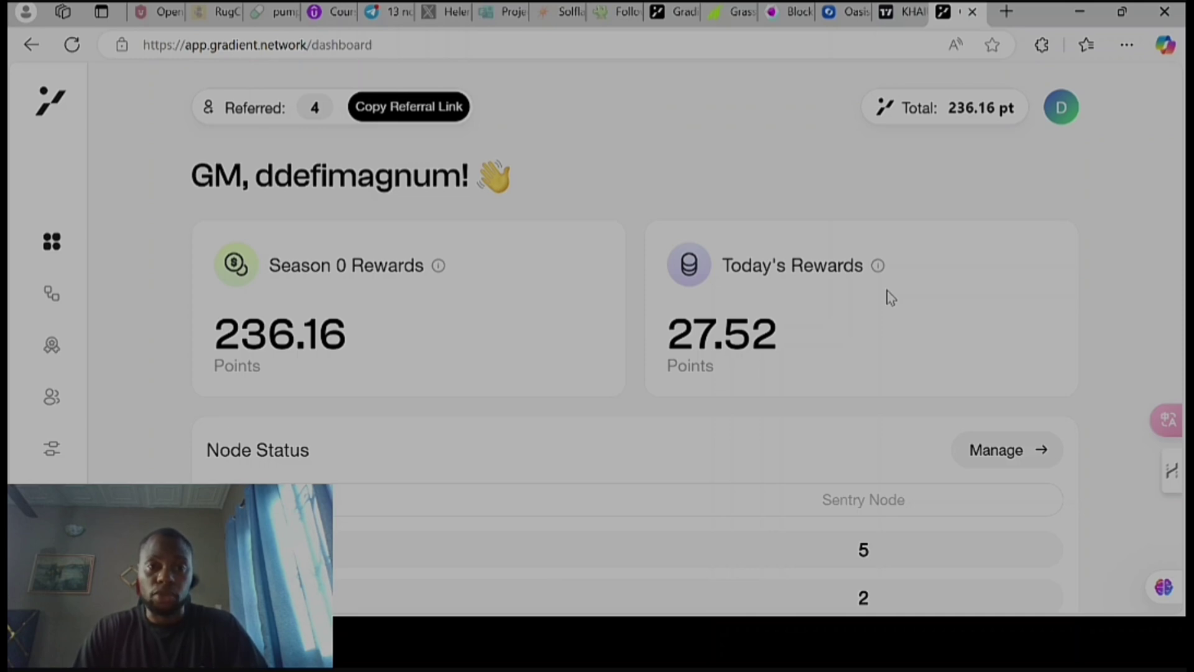
Open the node list and check Growing Island and Versatile Taxi both show Good status
{"action": "left_click", "coordinate": [990, 452]}
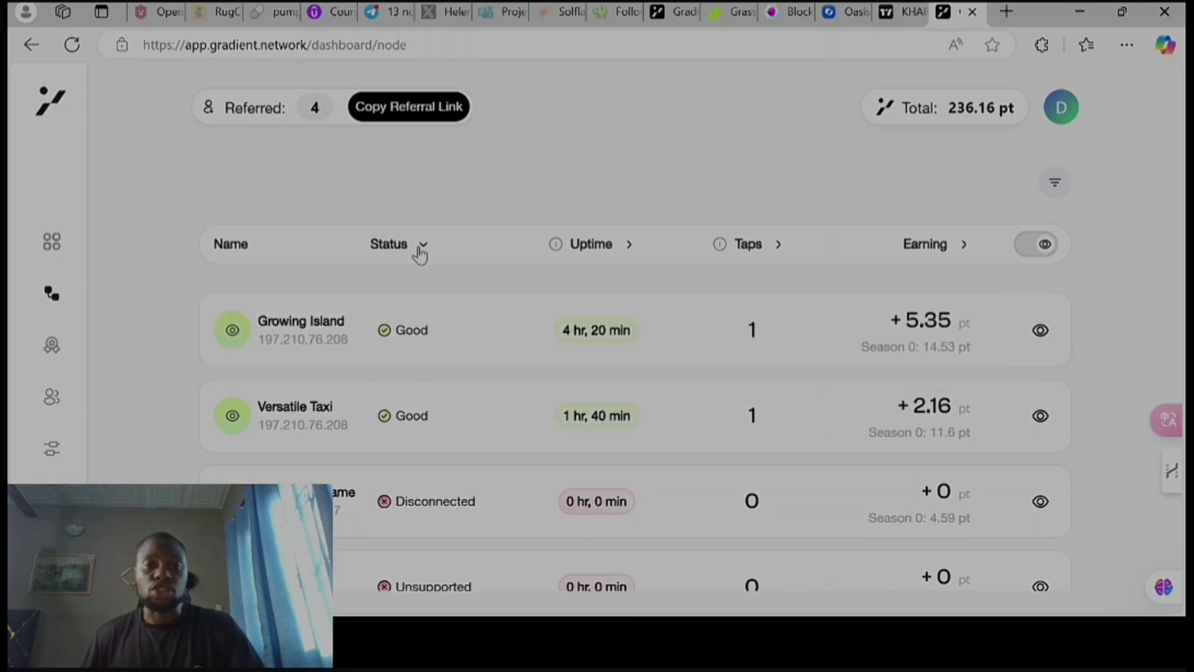
{"action": "scroll", "coordinate": [465, 460], "scroll_direction": "down", "scroll_amount": 2}
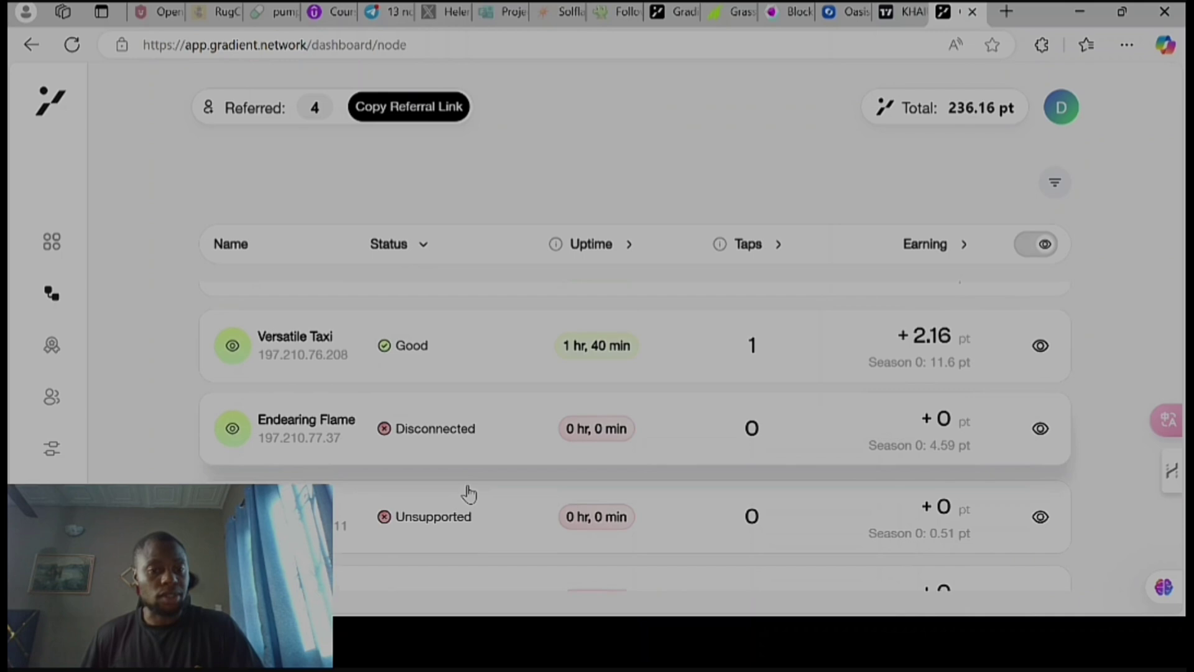